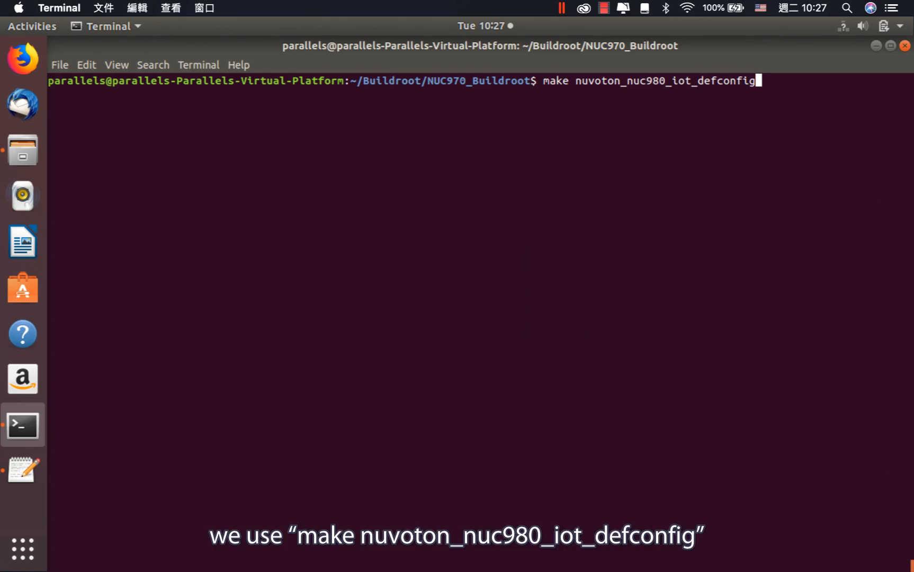
Apply the NUC980 IoT defconfig and run make to rebuild Buildroot
{"action": "key", "text": "Return"}
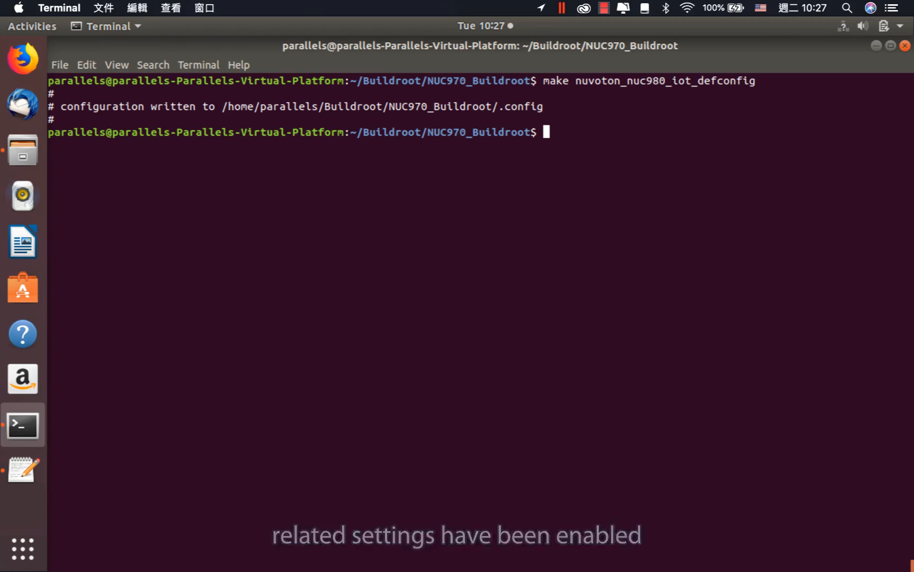
{"action": "type", "text": "make"}
{"action": "key", "text": "Return"}
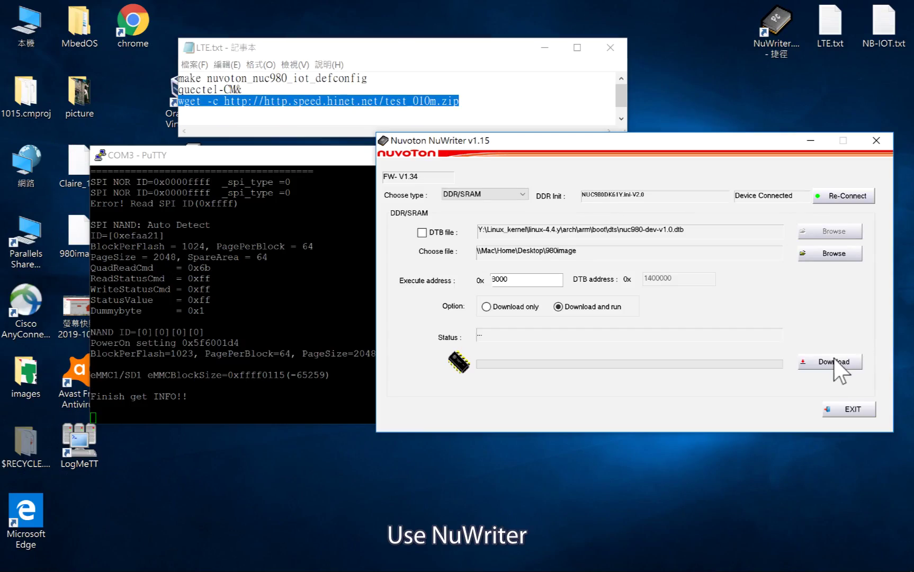
Download and run 980image on the board, then maximize the COM3 console
{"action": "left_click", "coordinate": [837, 364]}
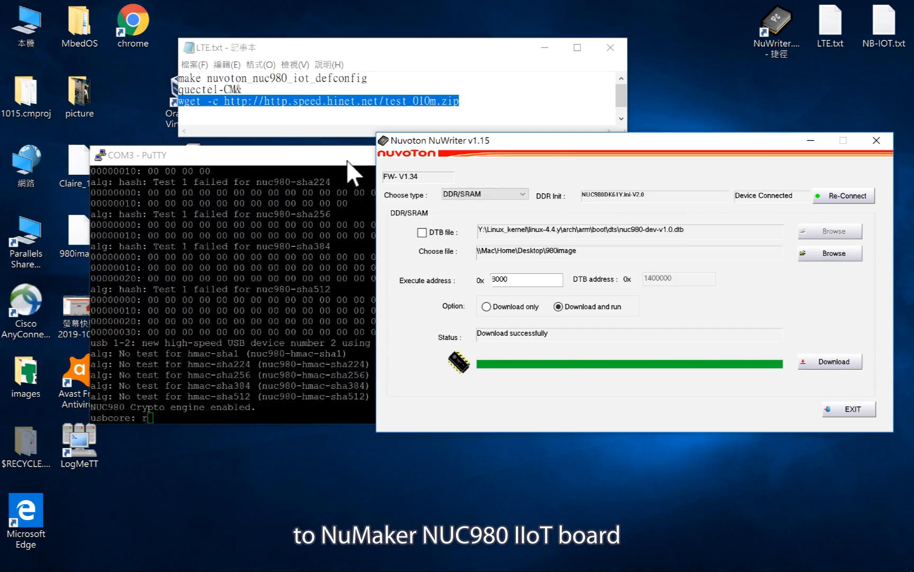
{"action": "left_click", "coordinate": [348, 163]}
{"action": "left_click", "coordinate": [510, 155]}
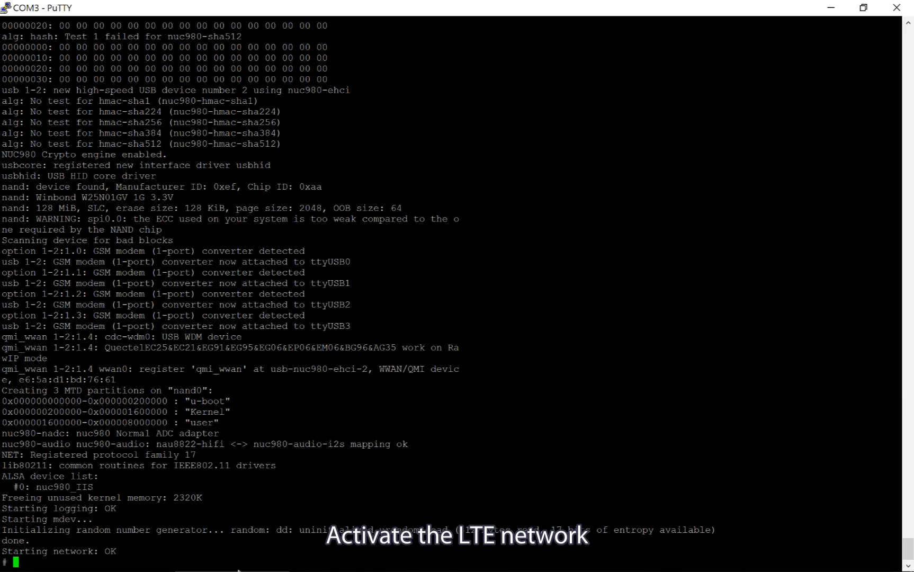
Run quectel-CM& from LTE.txt on the board console to bring up LTE
{"action": "left_click", "coordinate": [350, 561]}
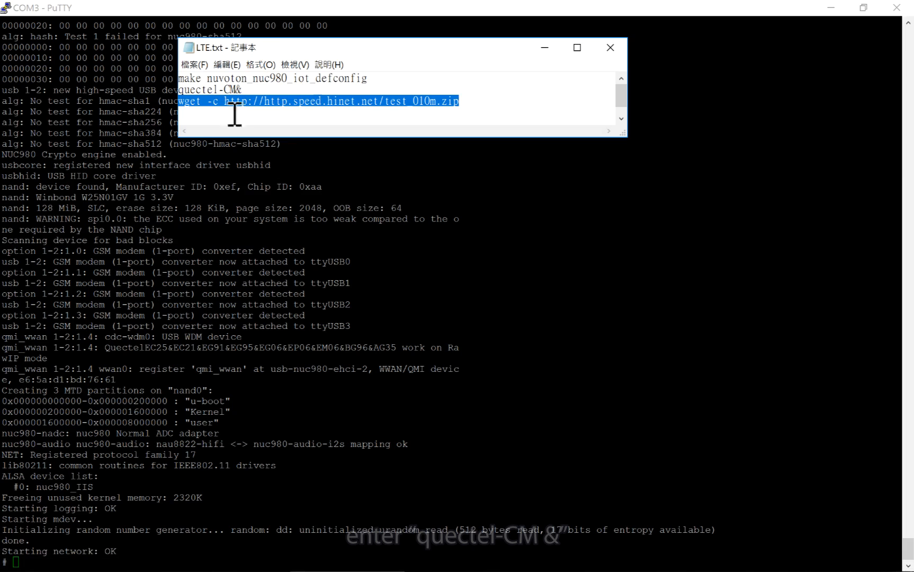
{"action": "left_click_drag", "start_coordinate": [243, 89], "coordinate": [179, 90]}
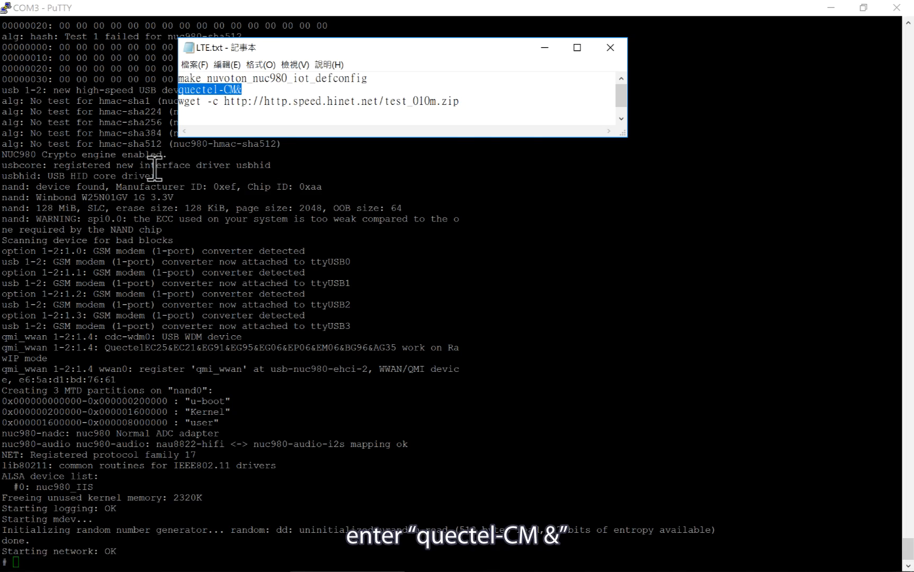
{"action": "key", "text": "ctrl+c"}
{"action": "left_click", "coordinate": [136, 337]}
{"action": "right_click", "coordinate": [136, 338]}
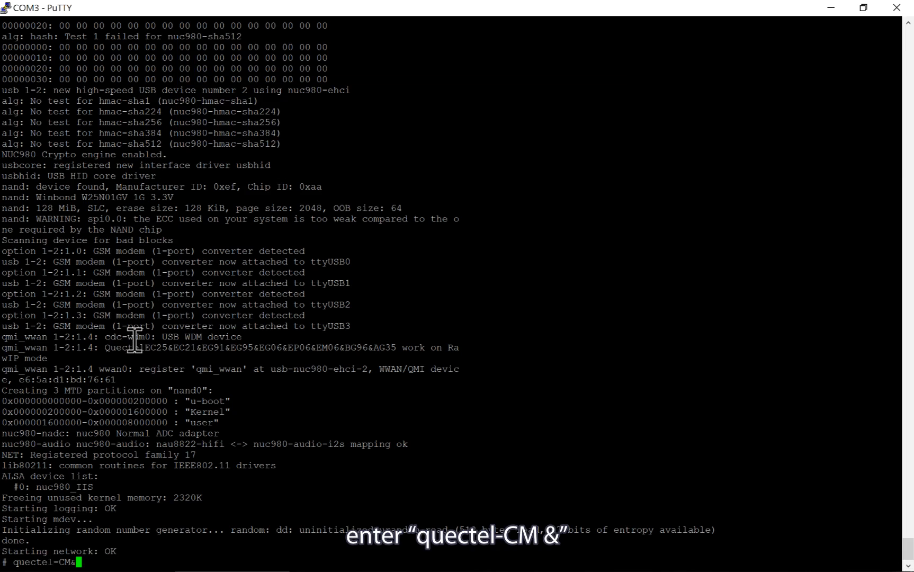
{"action": "key", "text": "Return"}
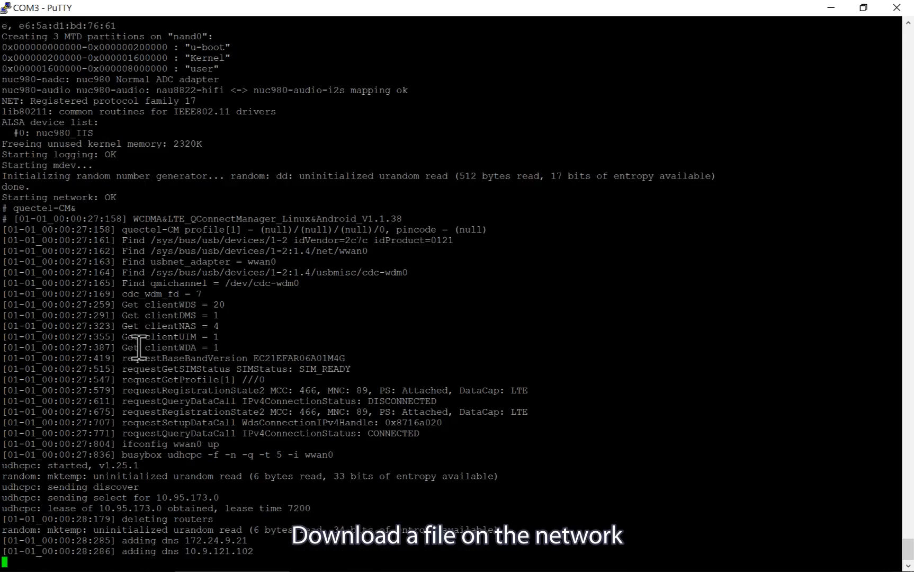
{"action": "key", "text": "Return"}
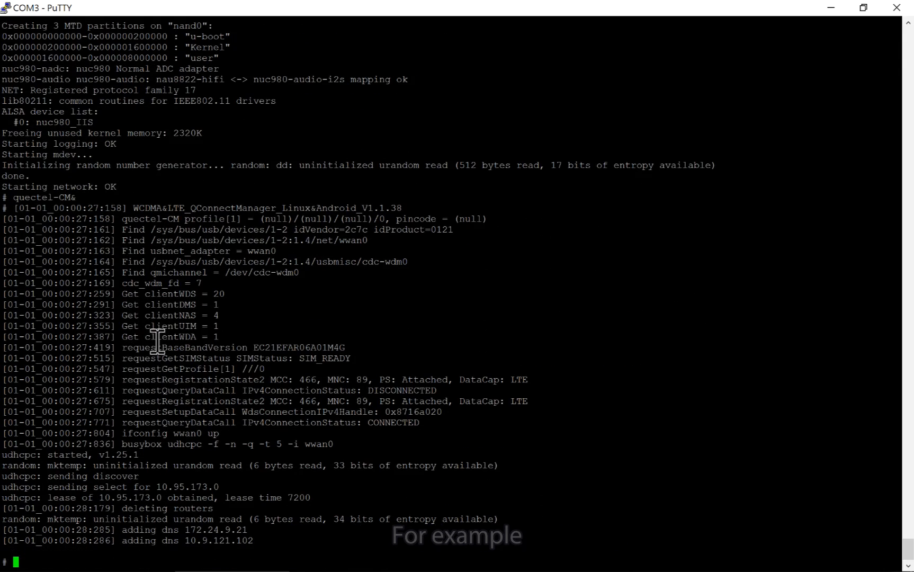
Run the wget -c line to start downloading test_010m.zip over LTE
{"action": "left_click", "coordinate": [343, 558]}
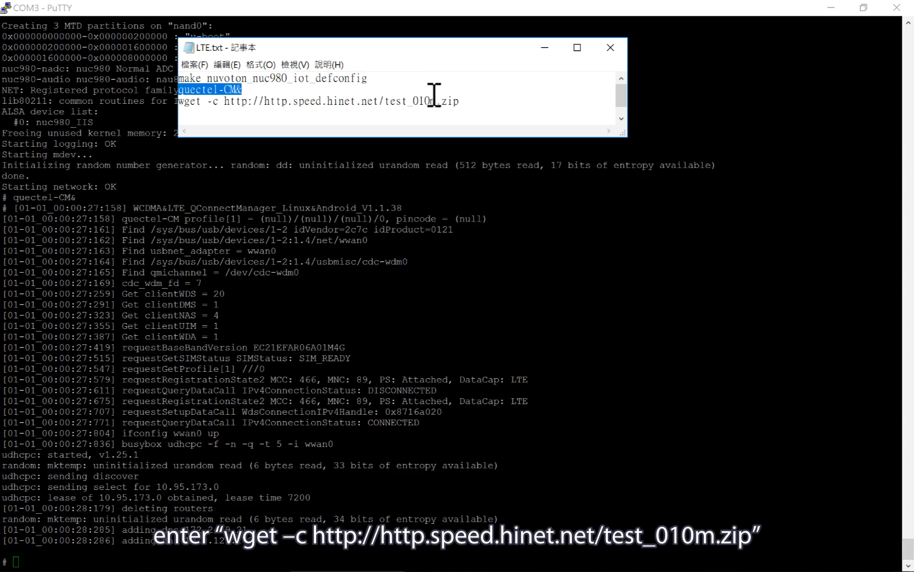
{"action": "left_click_drag", "start_coordinate": [459, 100], "coordinate": [149, 86]}
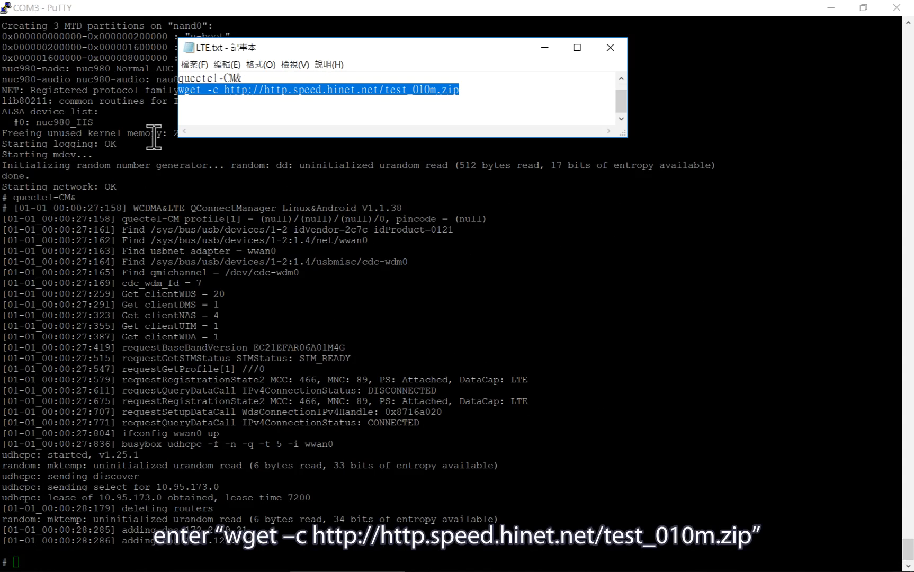
{"action": "right_click", "coordinate": [174, 282]}
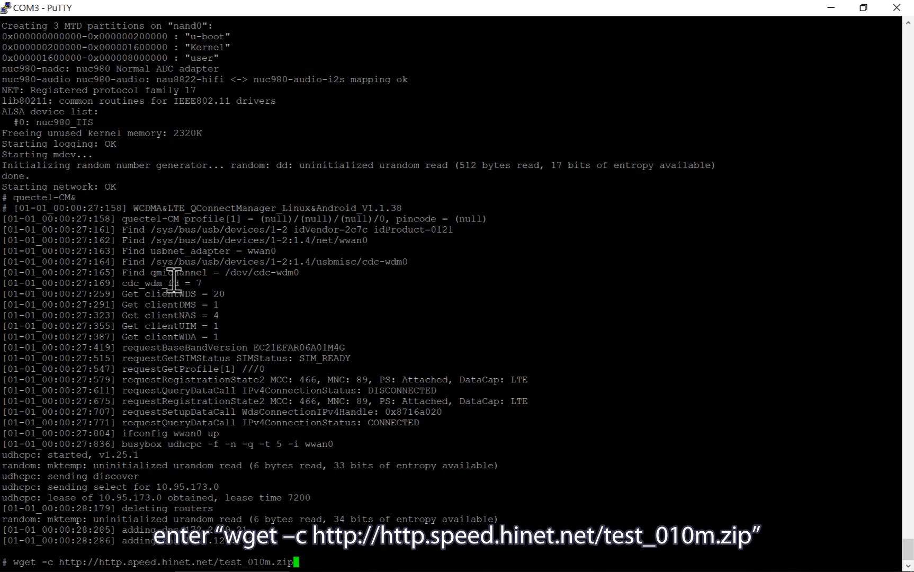
{"action": "key", "text": "Return"}
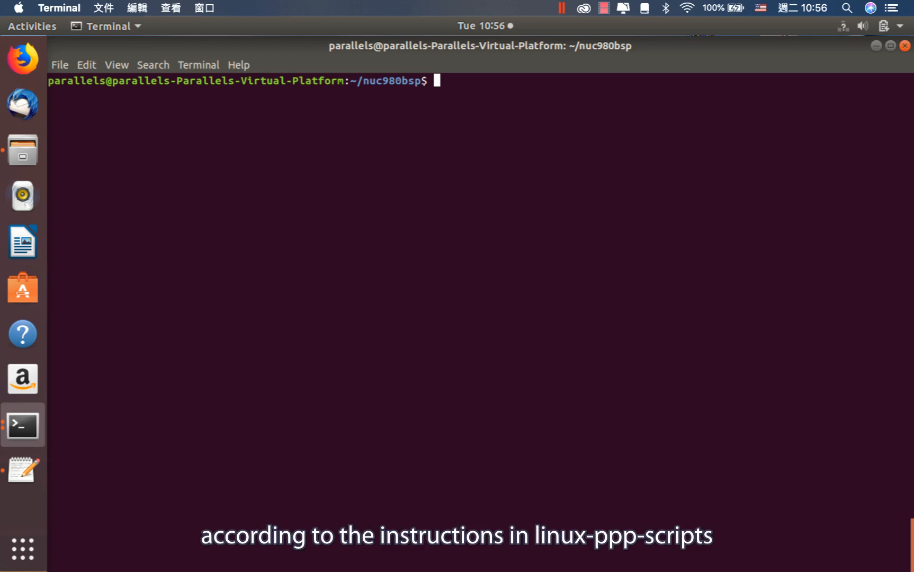
Unzip linux-ppp-scripts_V1.2.zip in the Ubuntu terminal
{"action": "right_click", "coordinate": [533, 246]}
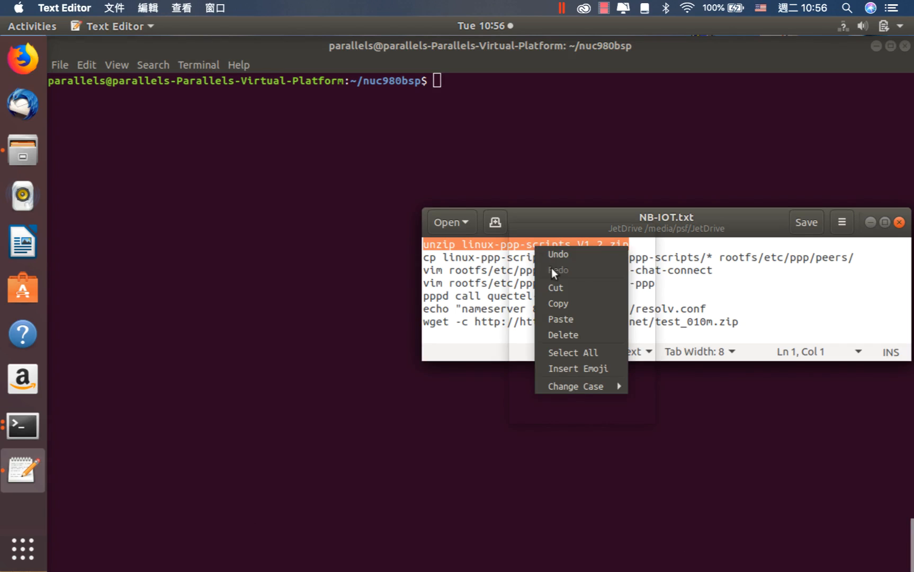
{"action": "left_click", "coordinate": [558, 306]}
{"action": "right_click", "coordinate": [455, 141]}
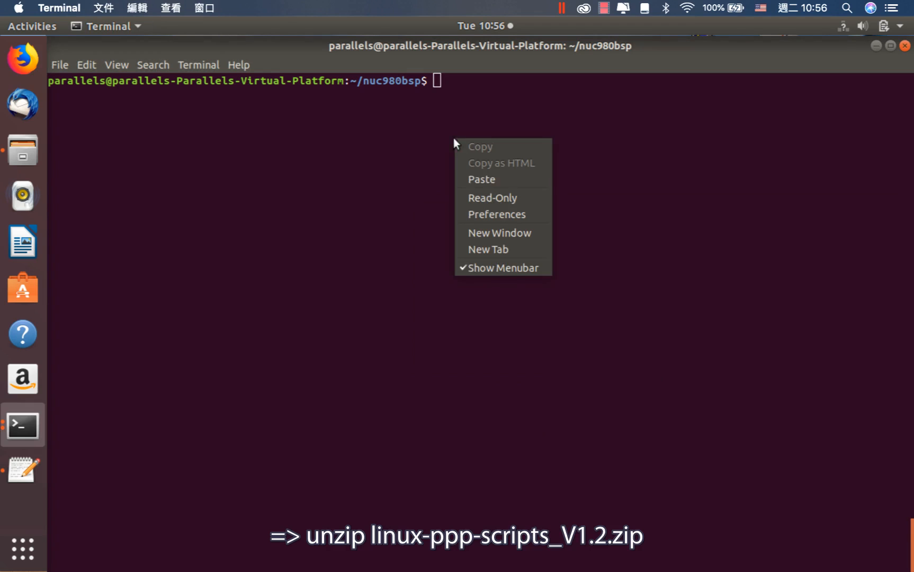
{"action": "left_click", "coordinate": [475, 177]}
{"action": "key", "text": "Return"}
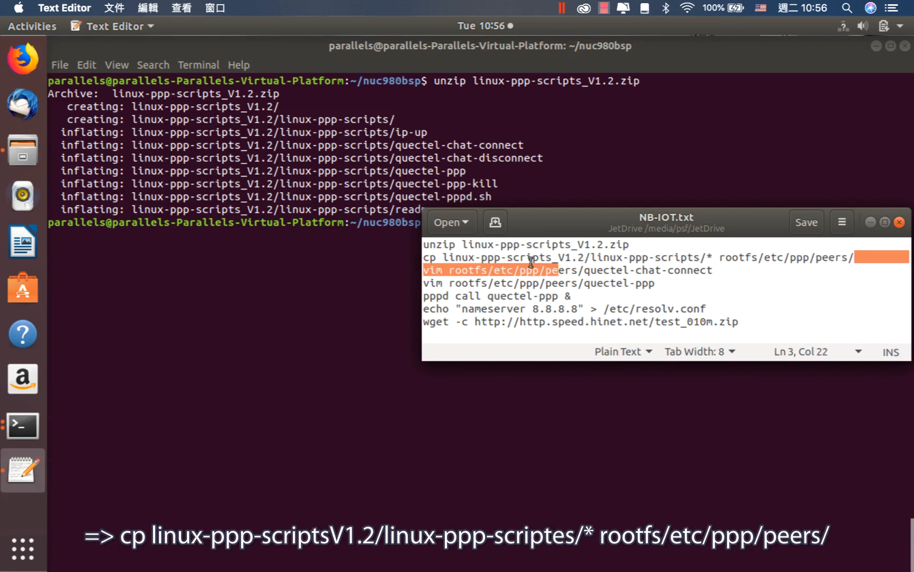
Copy the extracted PPP scripts into rootfs/etc/ppp/peers with the cp line
{"action": "left_click_drag", "start_coordinate": [854, 257], "coordinate": [423, 257]}
{"action": "right_click", "coordinate": [498, 259]}
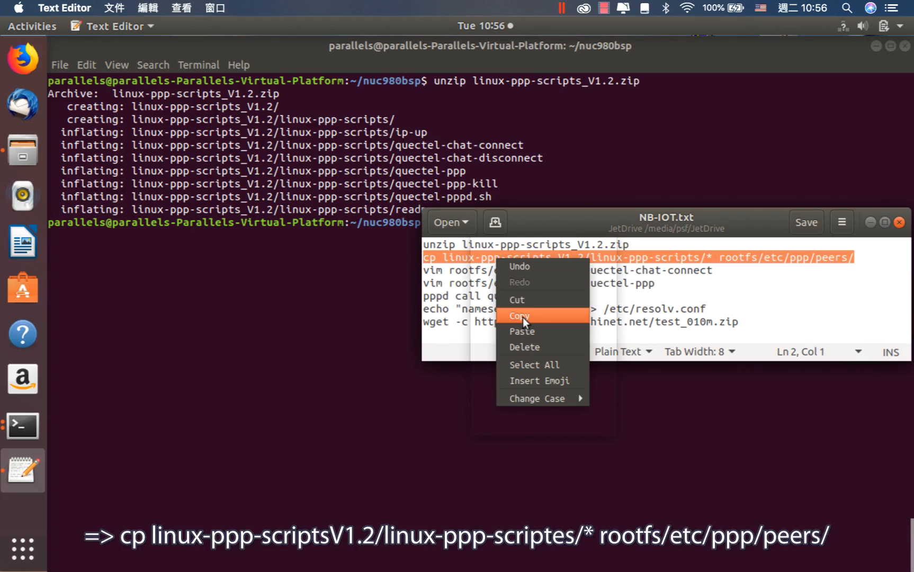
{"action": "left_click", "coordinate": [523, 318]}
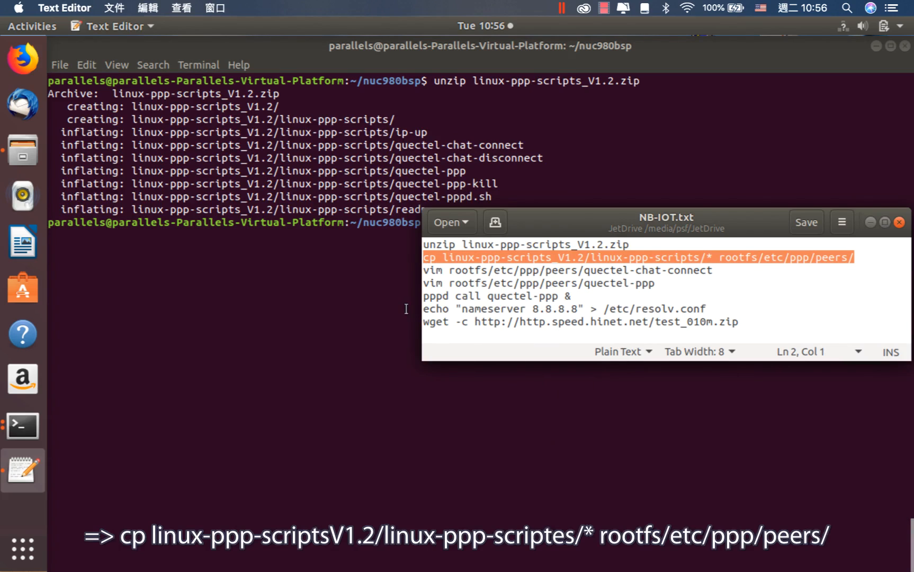
{"action": "left_click", "coordinate": [240, 269]}
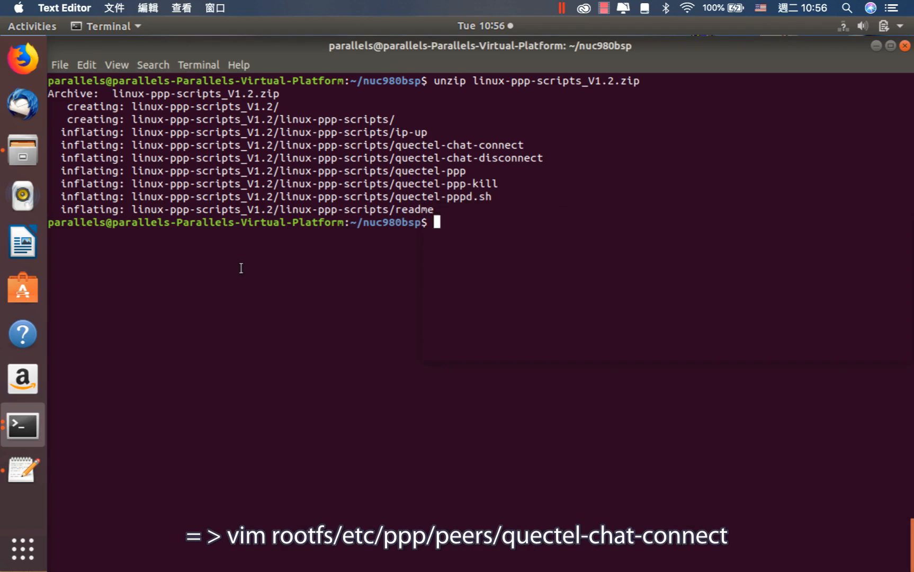
{"action": "right_click", "coordinate": [240, 267]}
{"action": "left_click", "coordinate": [278, 309]}
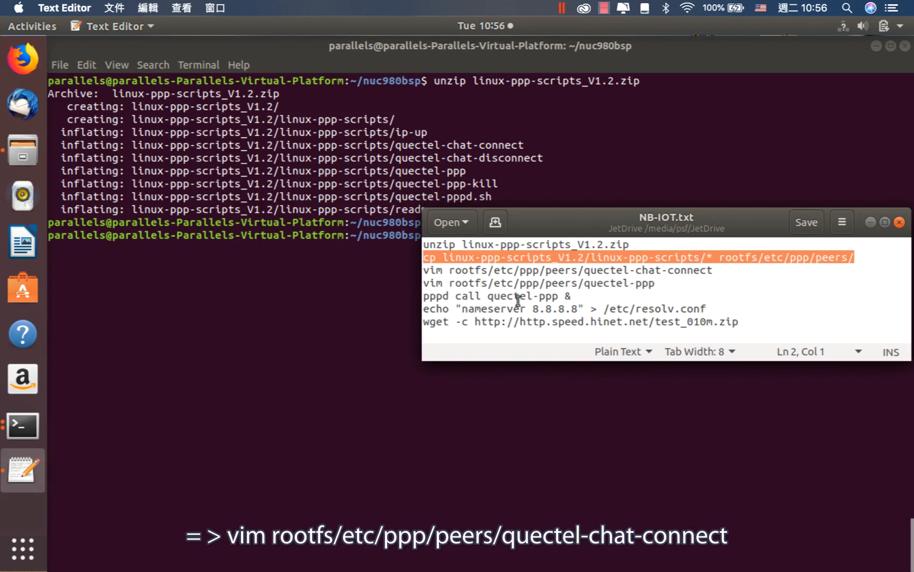
Copy the vim quectel-chat-connect command from NB-IOT.txt toward the terminal
{"action": "left_click_drag", "start_coordinate": [714, 270], "coordinate": [420, 276]}
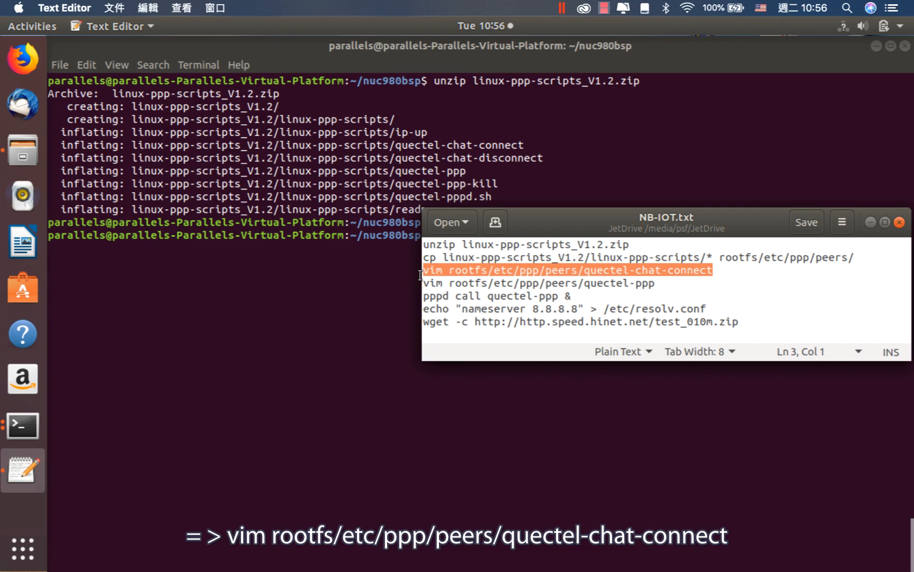
{"action": "right_click", "coordinate": [453, 276]}
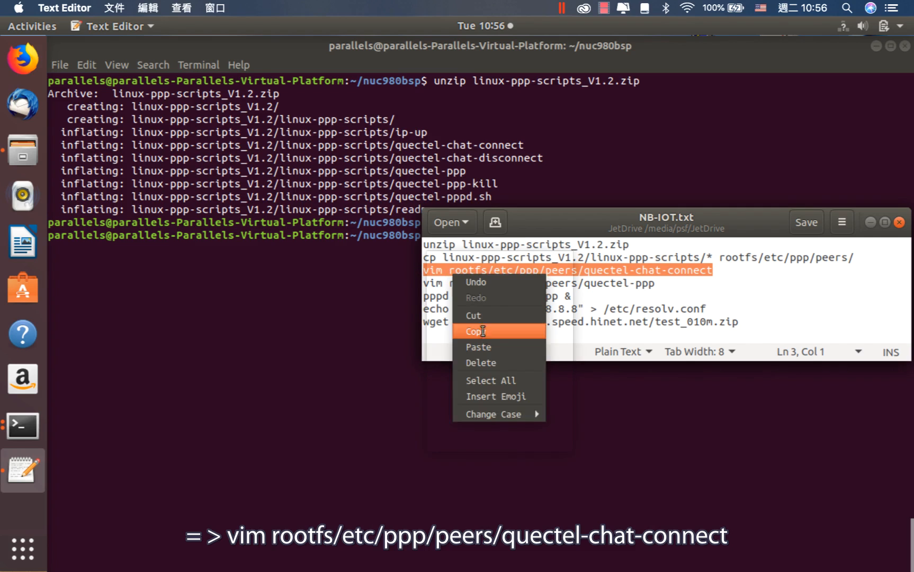
{"action": "left_click", "coordinate": [482, 331]}
{"action": "left_click", "coordinate": [346, 282]}
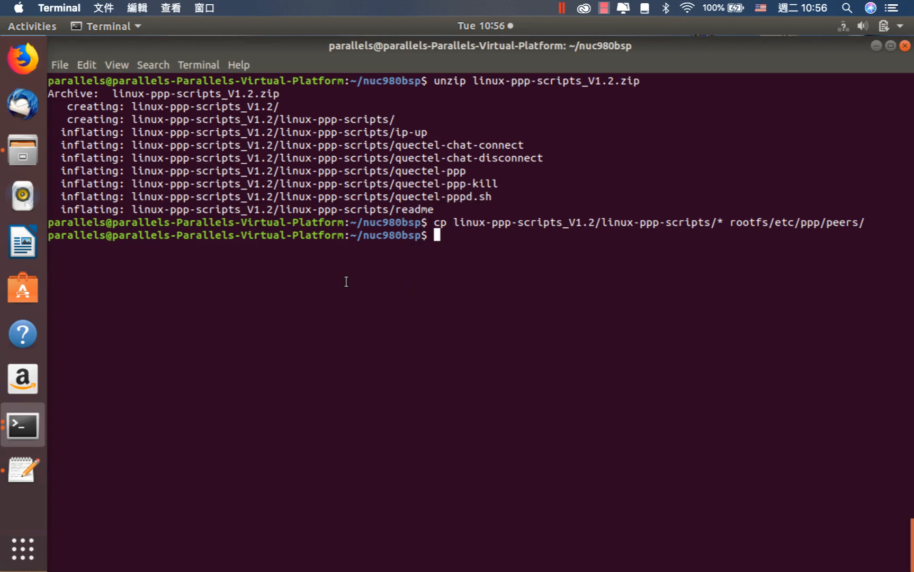
{"action": "right_click", "coordinate": [347, 282]}
Open quectel-chat-connect in vim with line numbers and go to the APN on line 12
{"action": "left_click", "coordinate": [370, 318]}
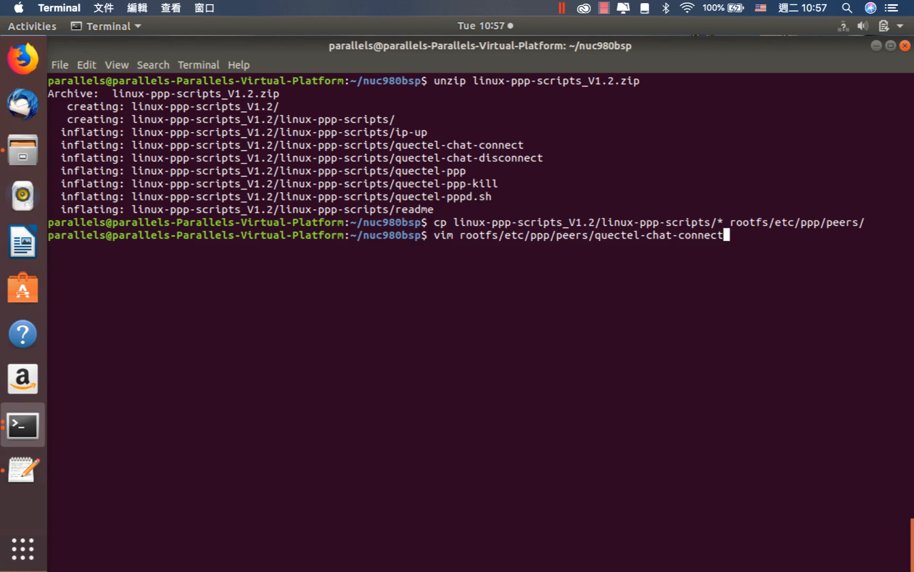
{"action": "key", "text": "Return"}
{"action": "type", "text": ":set number"}
{"action": "key", "text": "Return"}
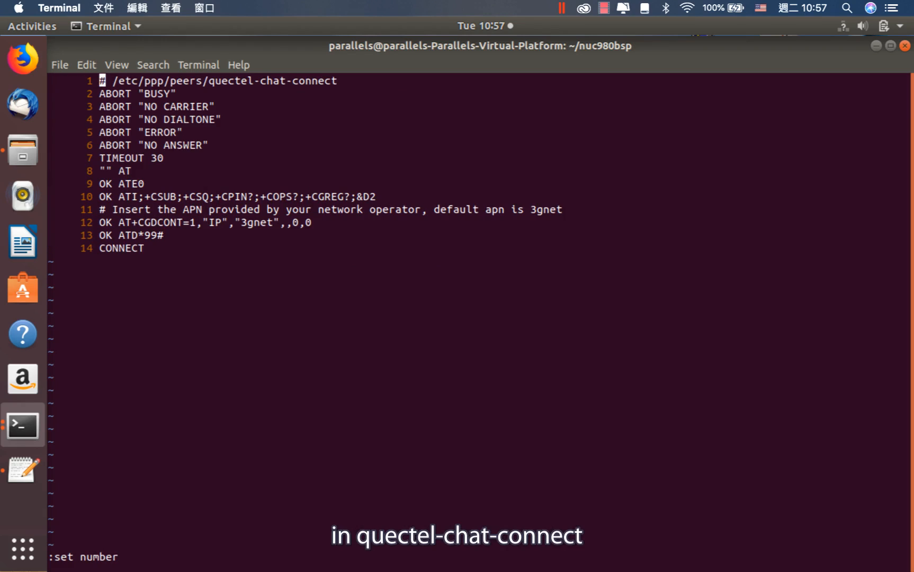
{"action": "key", "text": "Down"}
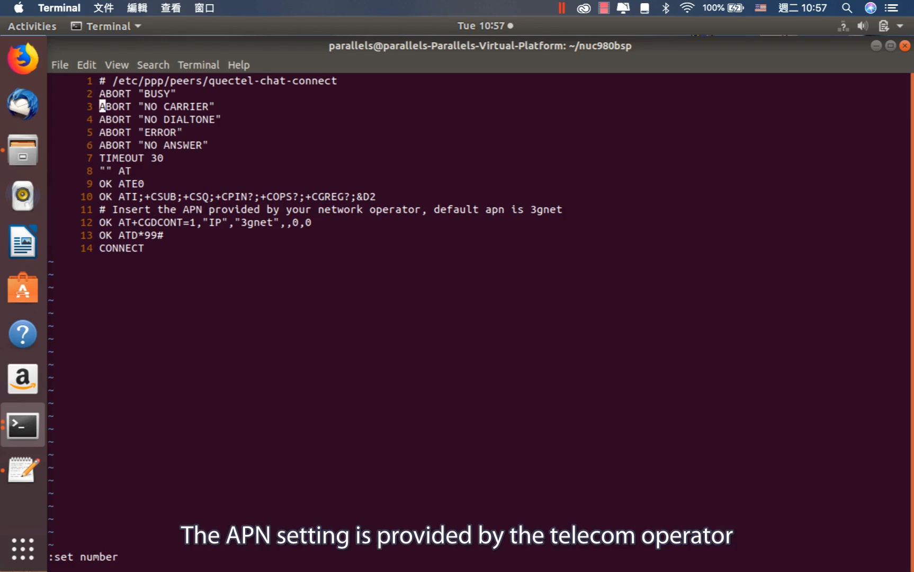
{"action": "key", "text": "Down"}
{"action": "key", "text": "Down"}
{"action": "key", "text": "Down"}
{"action": "key", "text": "Down"}
{"action": "key", "text": "Down"}
{"action": "key", "text": "Down"}
{"action": "key", "text": "Down"}
{"action": "key", "text": "Down"}
{"action": "key", "text": "Down"}
{"action": "key", "text": "Right"}
{"action": "key", "text": "Right"}
{"action": "key", "text": "Right"}
{"action": "key", "text": "Right"}
{"action": "key", "text": "Right"}
{"action": "key", "text": "Right"}
{"action": "key", "text": "Right"}
{"action": "key", "text": "Right"}
{"action": "key", "text": "Right"}
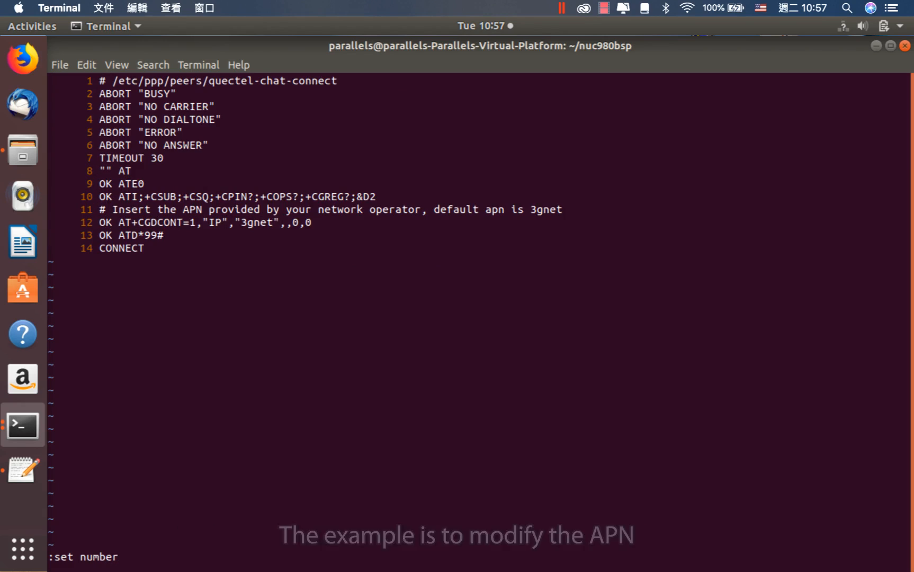
Replace the 3gnet APN with internet.iot and save with :wq
{"action": "key", "text": "i"}
{"action": "key", "text": "BackSpace"}
{"action": "key", "text": "BackSpace"}
{"action": "key", "text": "BackSpace"}
{"action": "key", "text": "BackSpace"}
{"action": "key", "text": "BackSpace"}
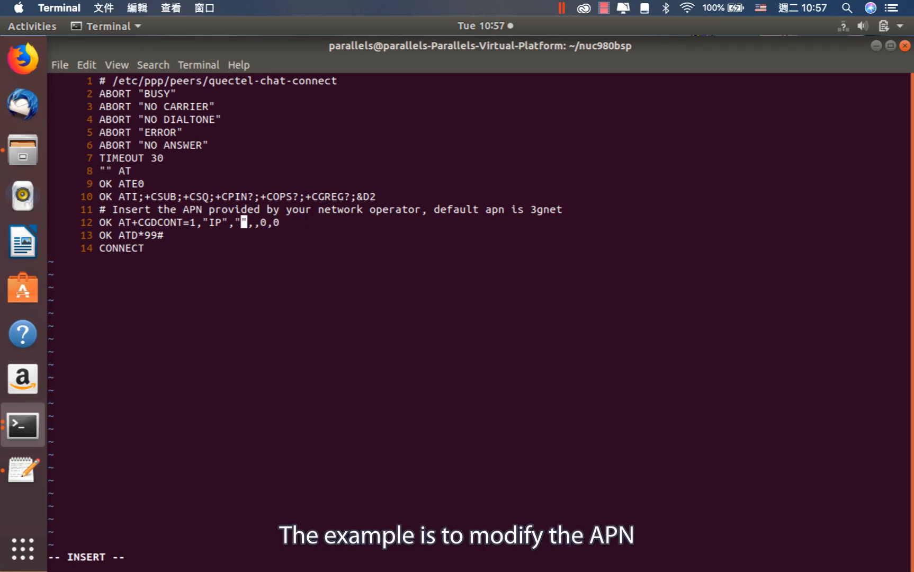
{"action": "type", "text": "internet.iot"}
{"action": "key", "text": "Escape"}
{"action": "type", "text": ":wq"}
{"action": "key", "text": "Return"}
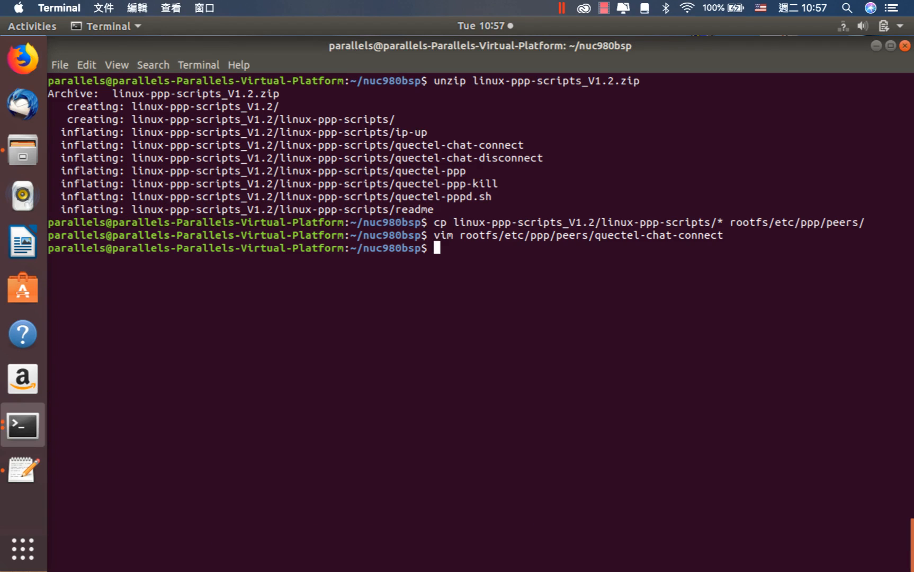
Open quectel-ppp in vim and show line numbers with :set number
{"action": "left_click", "coordinate": [491, 340]}
{"action": "left_click", "coordinate": [299, 311]}
{"action": "right_click", "coordinate": [334, 288]}
{"action": "left_click", "coordinate": [365, 331]}
{"action": "key", "text": "Return"}
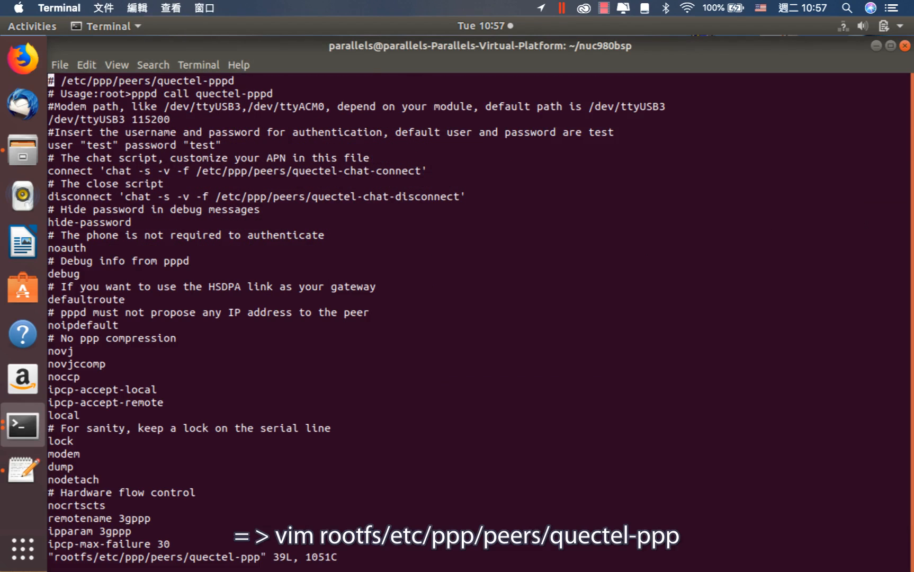
{"action": "type", "text": ":set number"}
{"action": "key", "text": "Return"}
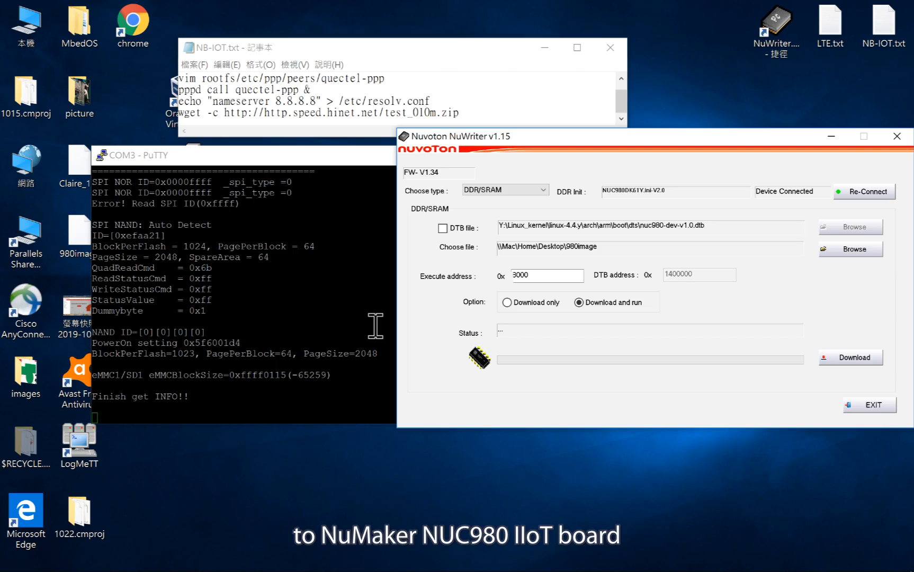
Download and run 980image so the NUC980 board boots to its shell
{"action": "left_click", "coordinate": [855, 357]}
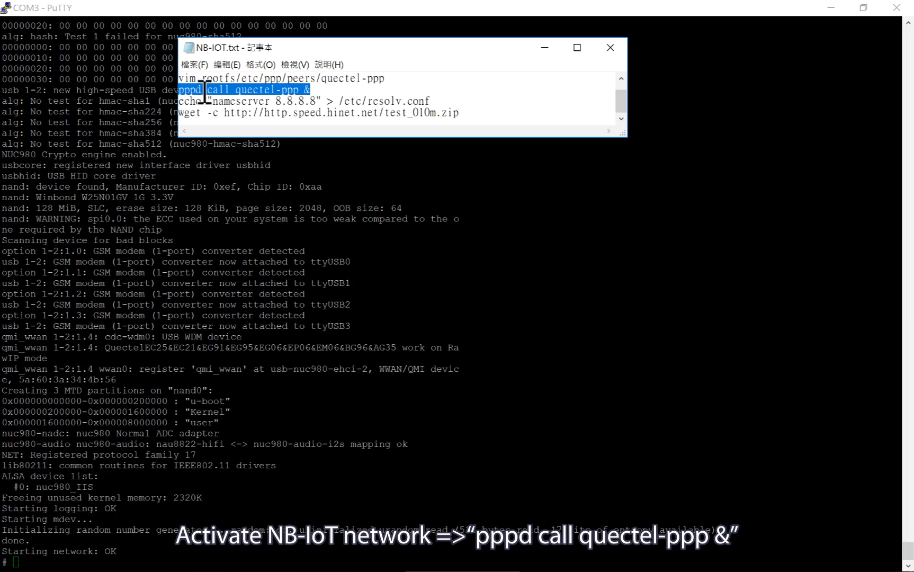
Run pppd call quectel-ppp & to bring the NB-IoT ppp0 link up
{"action": "left_click", "coordinate": [221, 374]}
{"action": "right_click", "coordinate": [221, 374]}
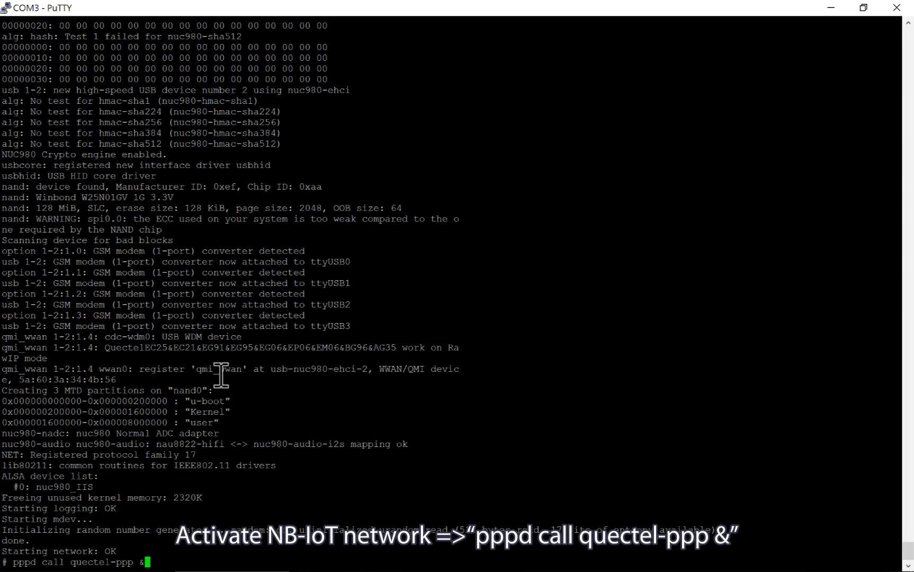
{"action": "key", "text": "Return"}
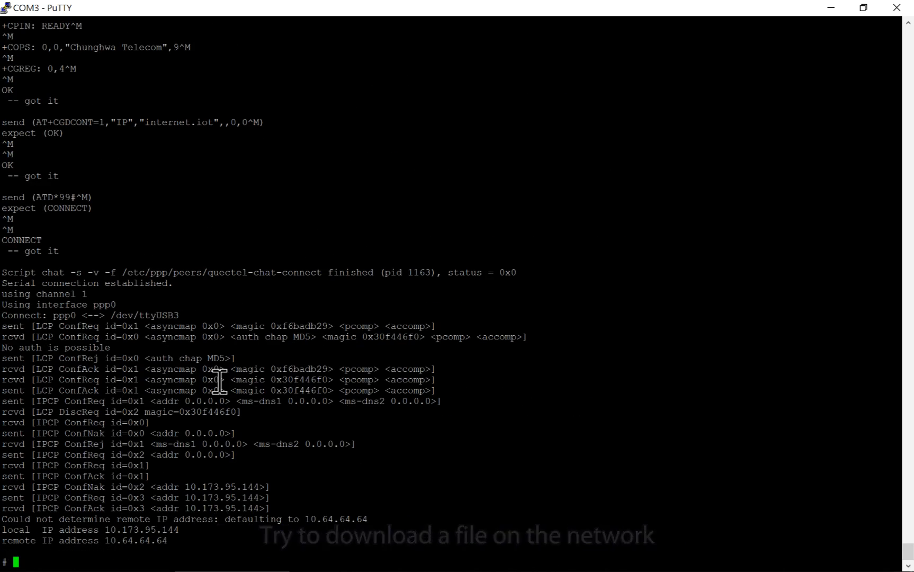
Set nameserver 8.8.8.8 with the echo command from the notes
{"action": "key", "text": "alt+Tab"}
{"action": "left_click", "coordinate": [204, 235]}
{"action": "right_click", "coordinate": [215, 232]}
{"action": "key", "text": "Return"}
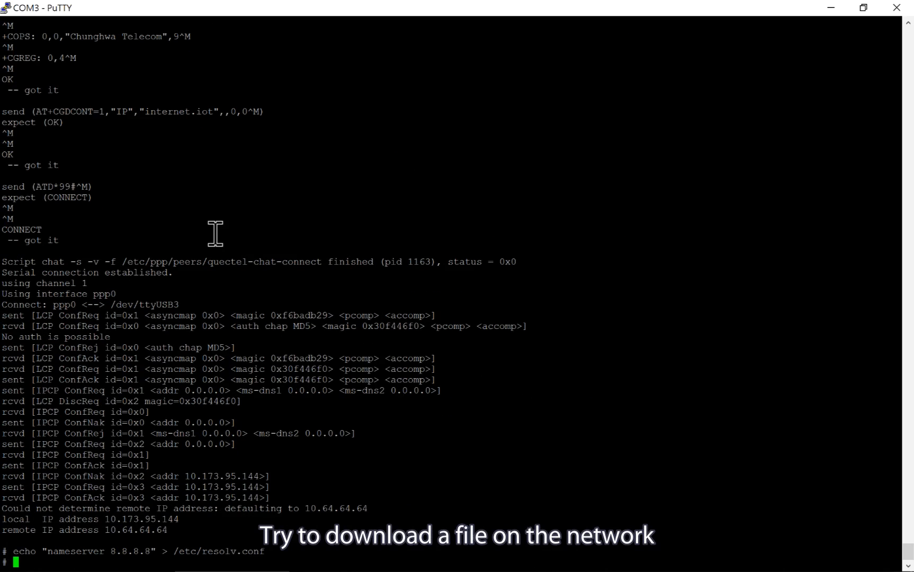
Run wget -c to start downloading test_010m.zip over NB-IoT
{"action": "key", "text": "alt+Tab"}
{"action": "left_click", "coordinate": [133, 227]}
{"action": "right_click", "coordinate": [133, 227]}
{"action": "key", "text": "Return"}
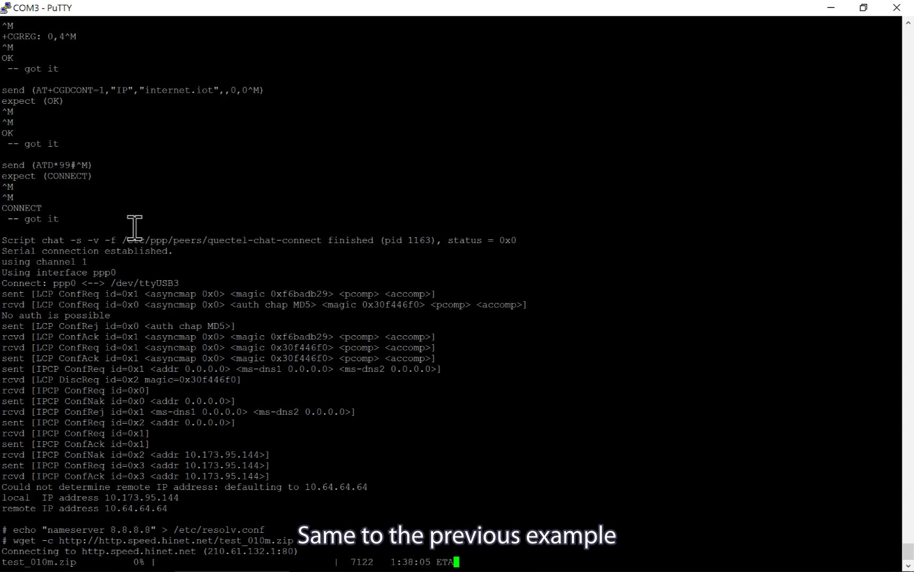